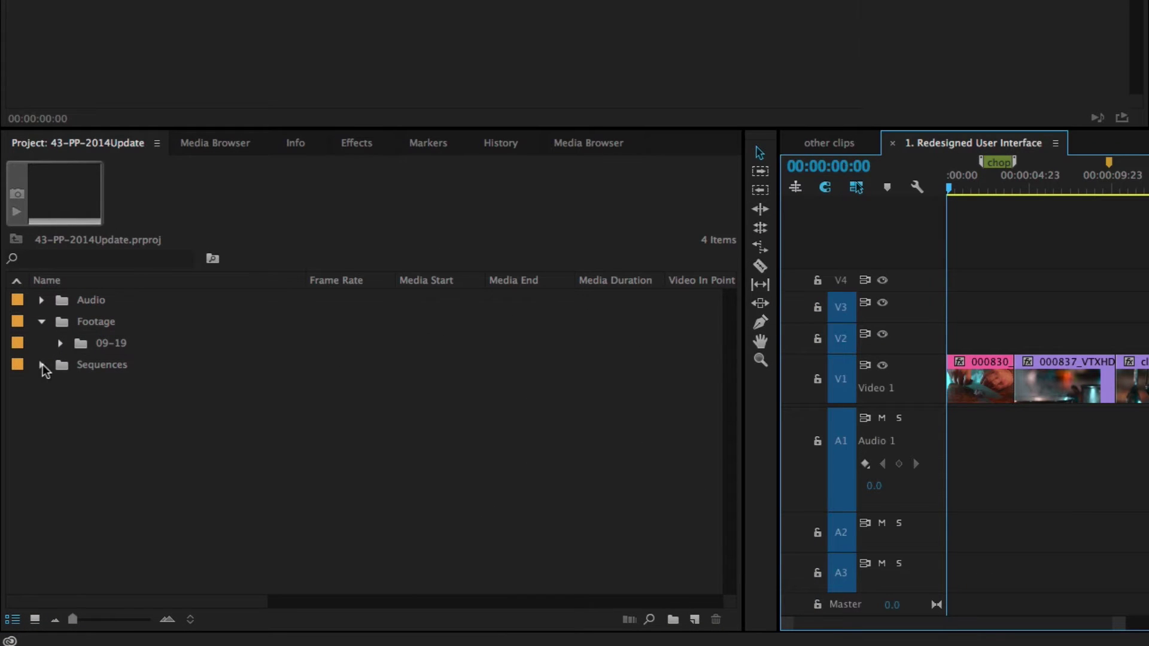
Step: Open Export Settings for the 1. Redesigned User Interface sequence and toggle Match Sequence Settings on and off
click(41, 364)
click(133, 430)
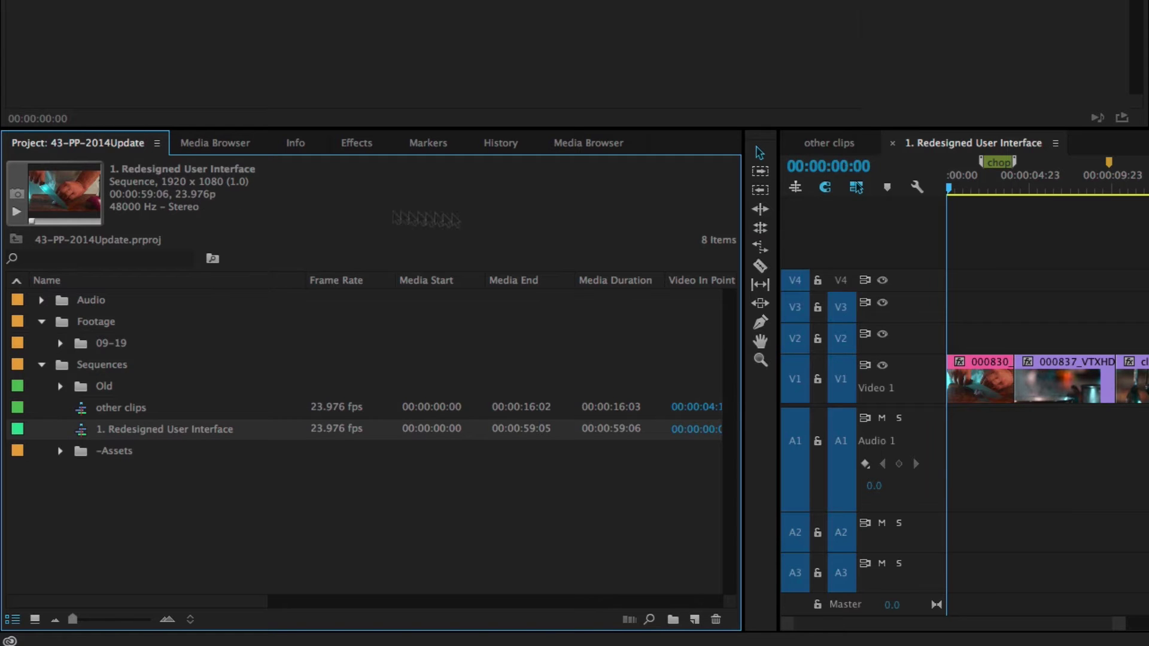
click(857, 188)
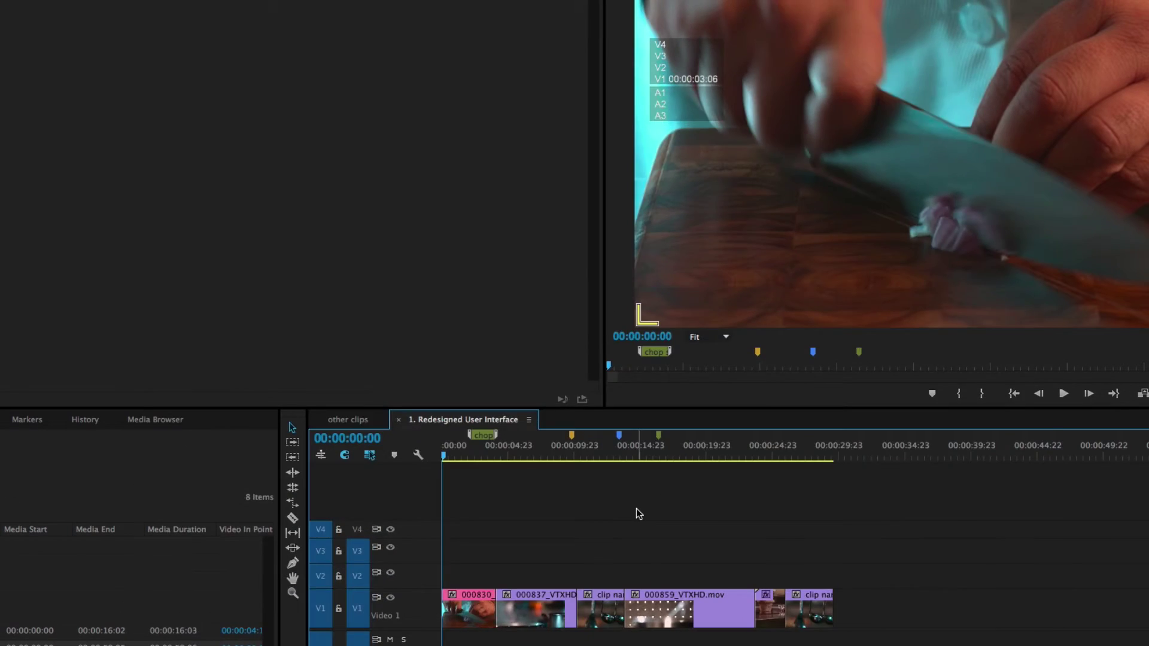
key(super+m)
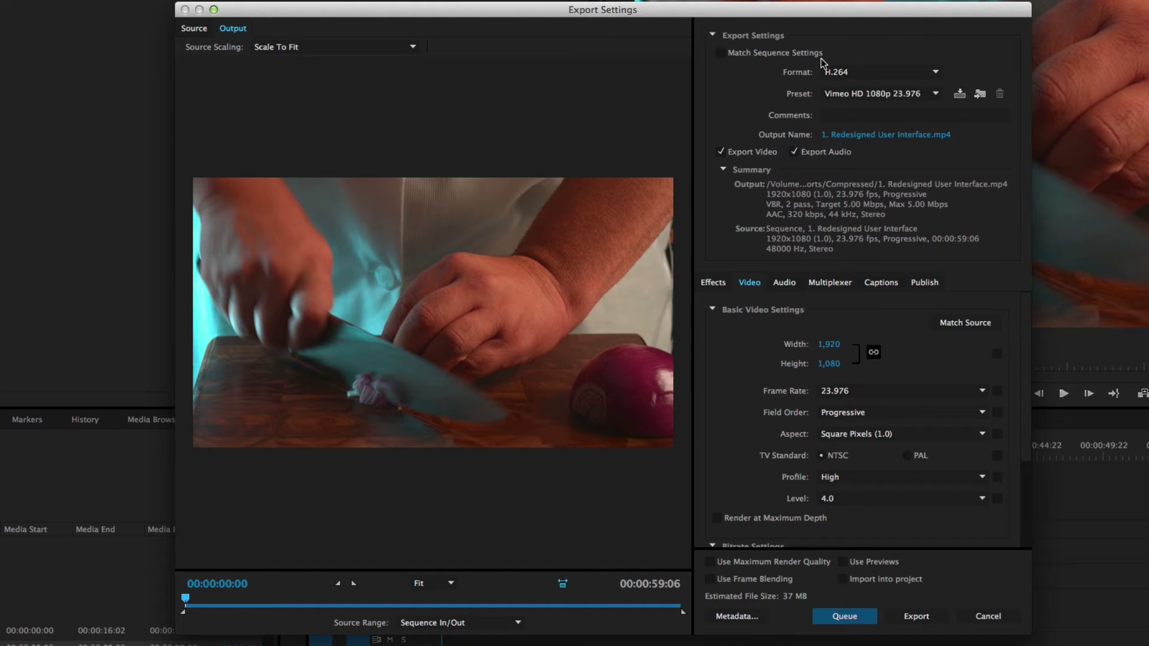
click(785, 55)
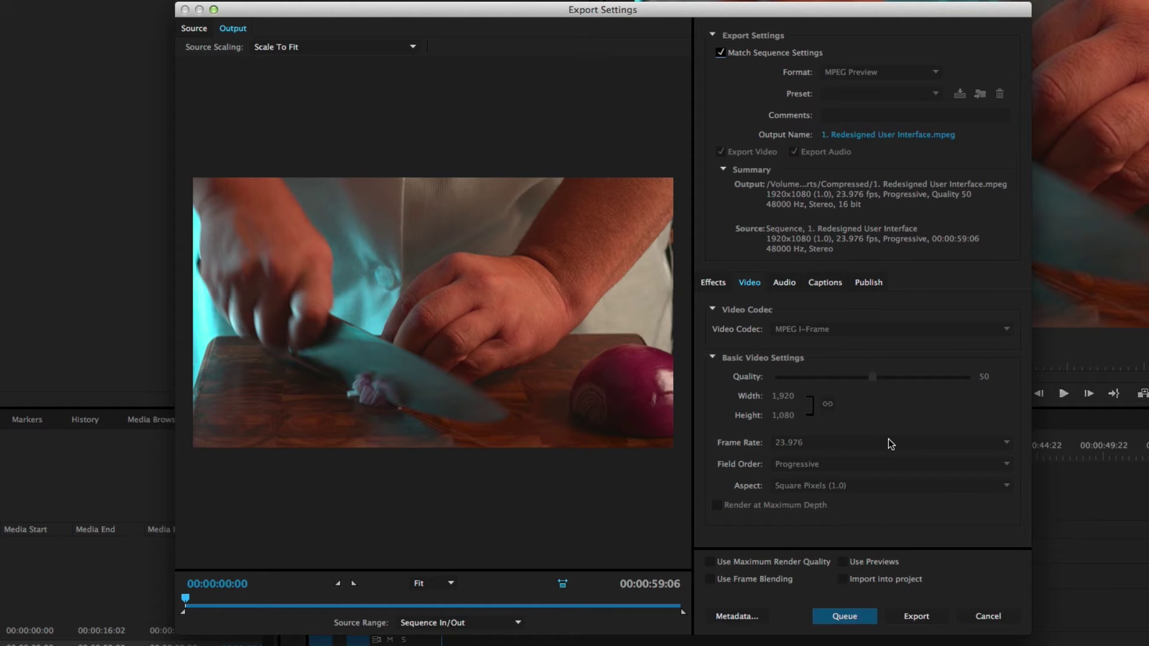
click(783, 50)
Step: Set the export format to QuickTime with the Apple ProRes 422 codec, and match video to source
click(851, 72)
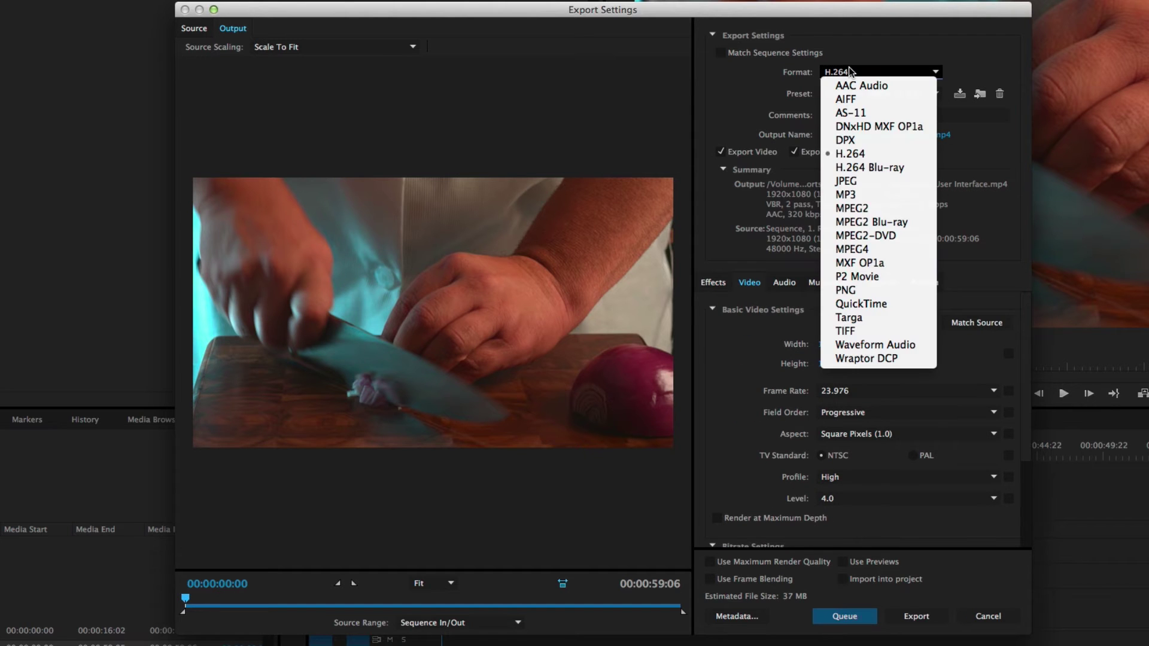
click(875, 304)
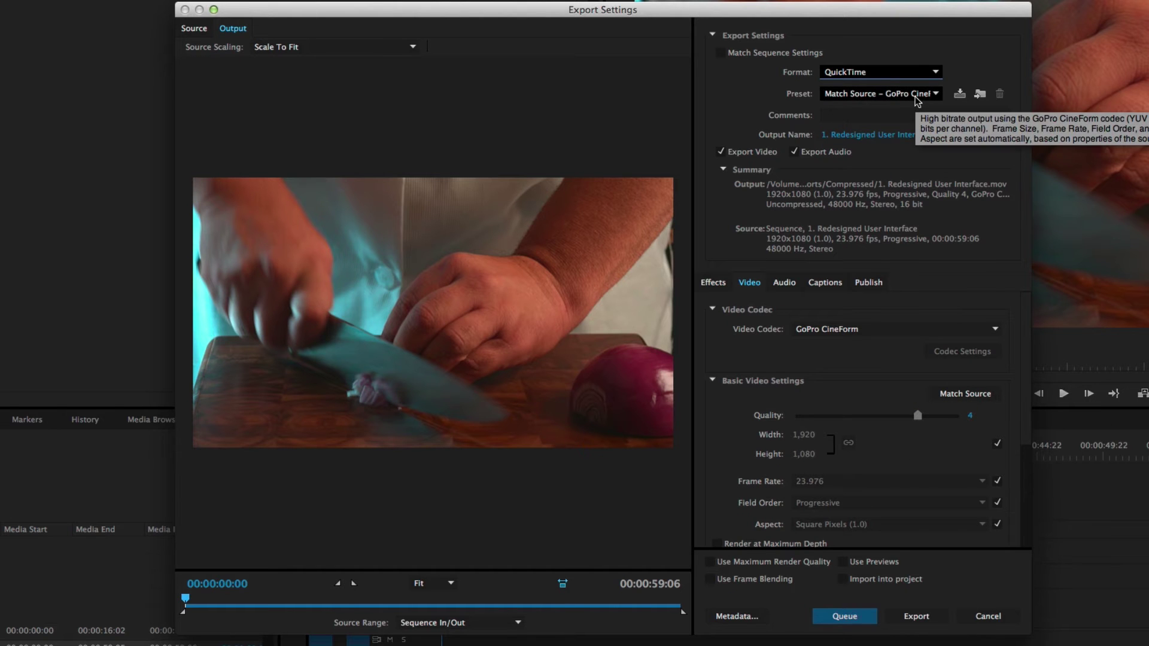
click(914, 95)
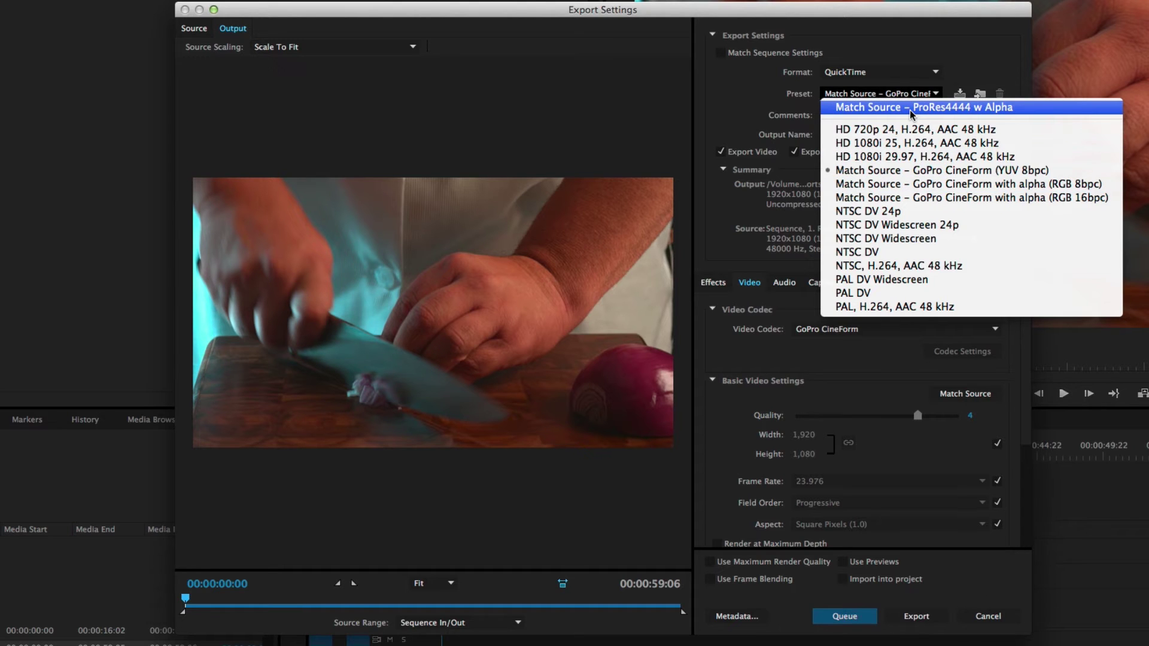
click(998, 109)
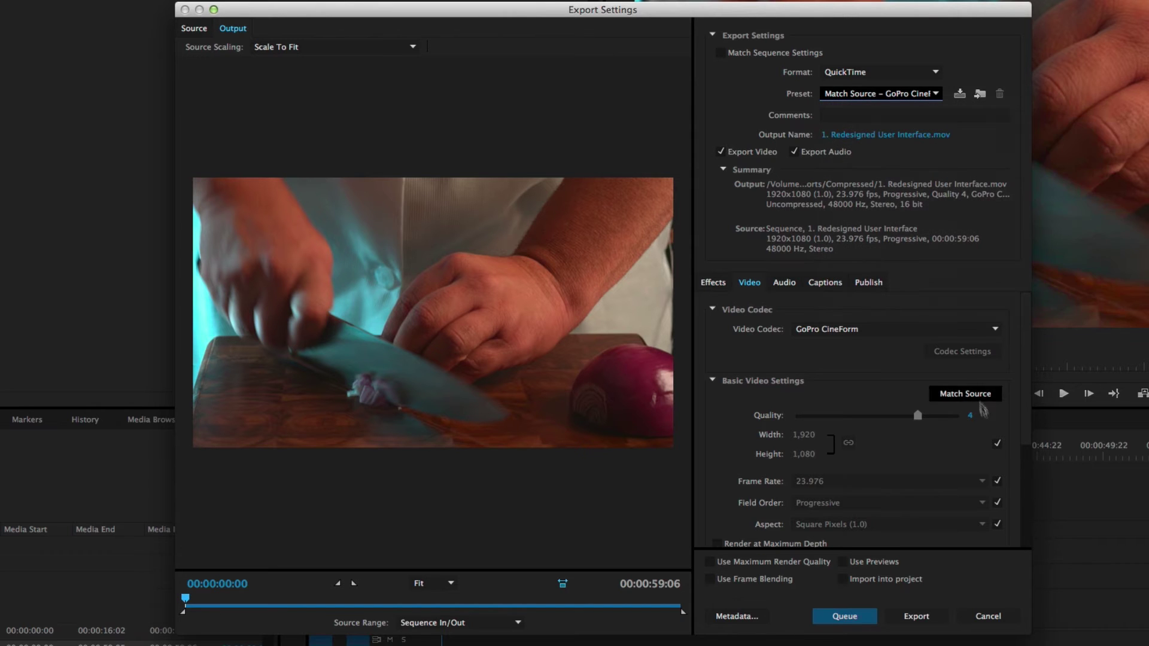
click(838, 328)
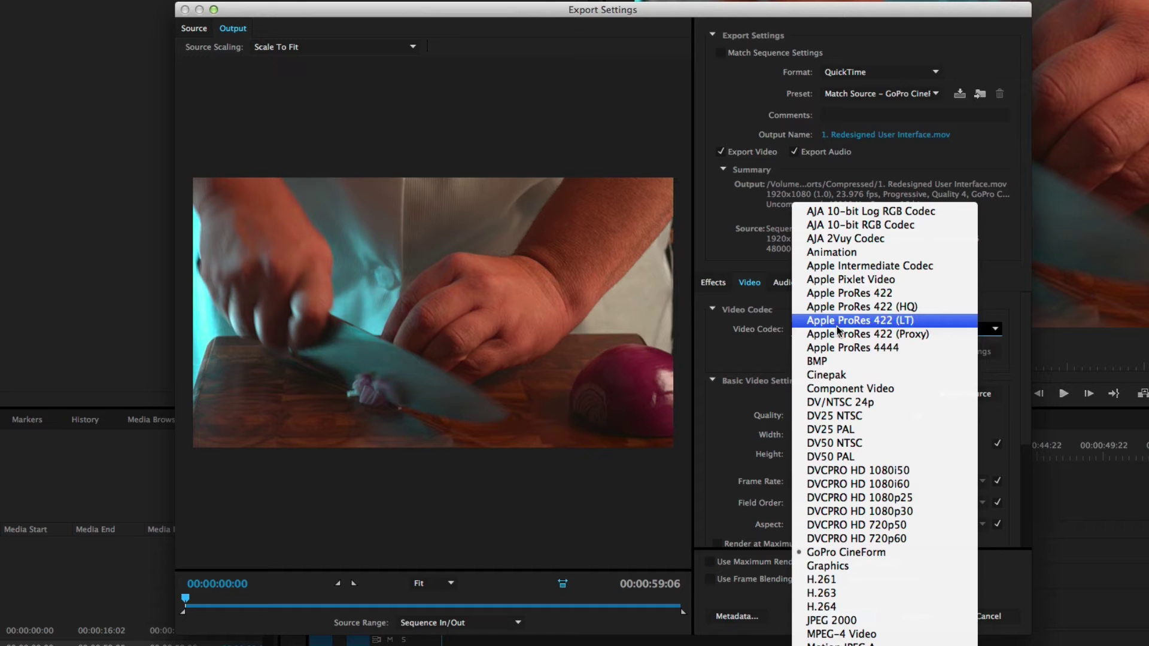
click(846, 293)
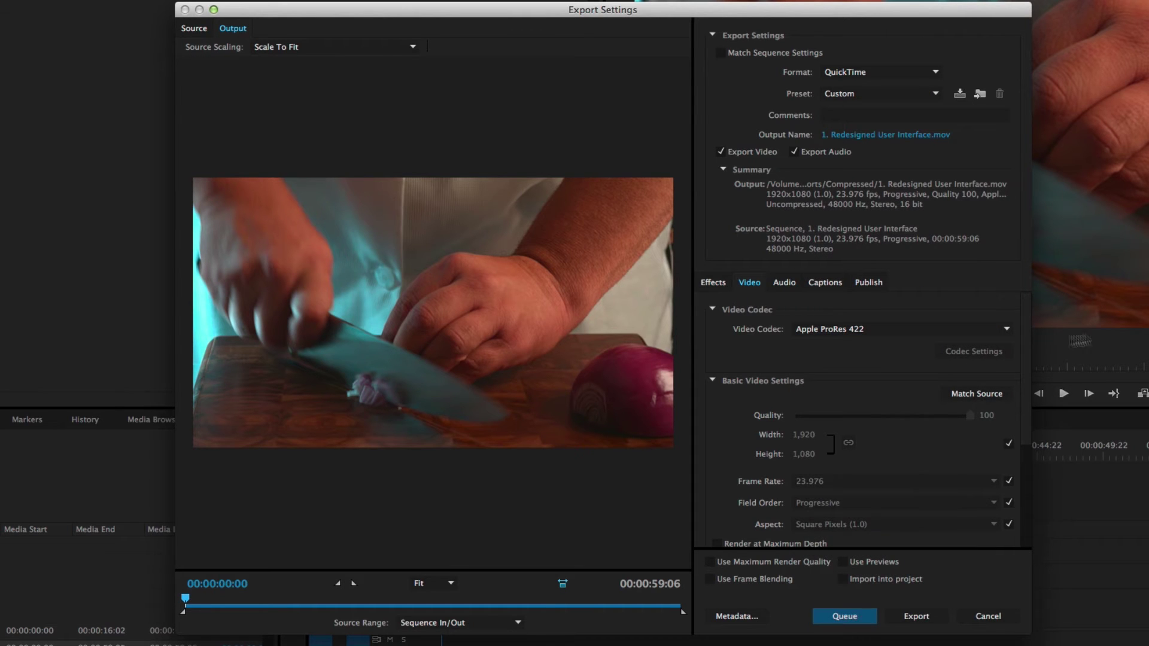
click(982, 399)
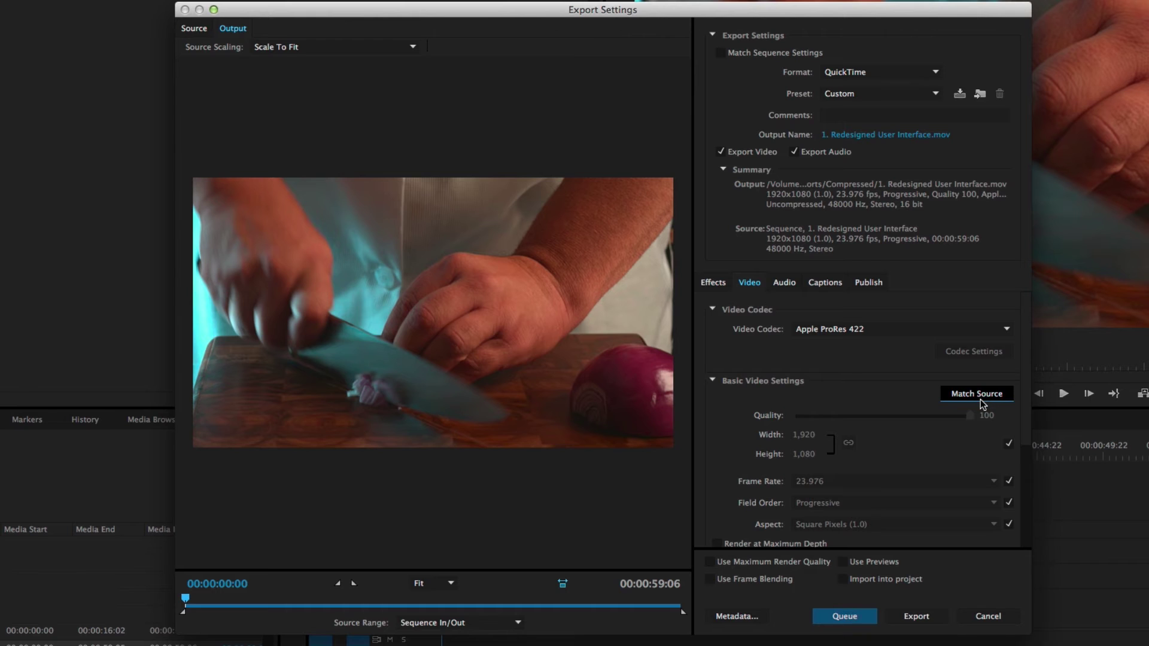
Step: Review the Audio and Video export settings, then begin saving them as a preset
scroll(982, 402, down, 3)
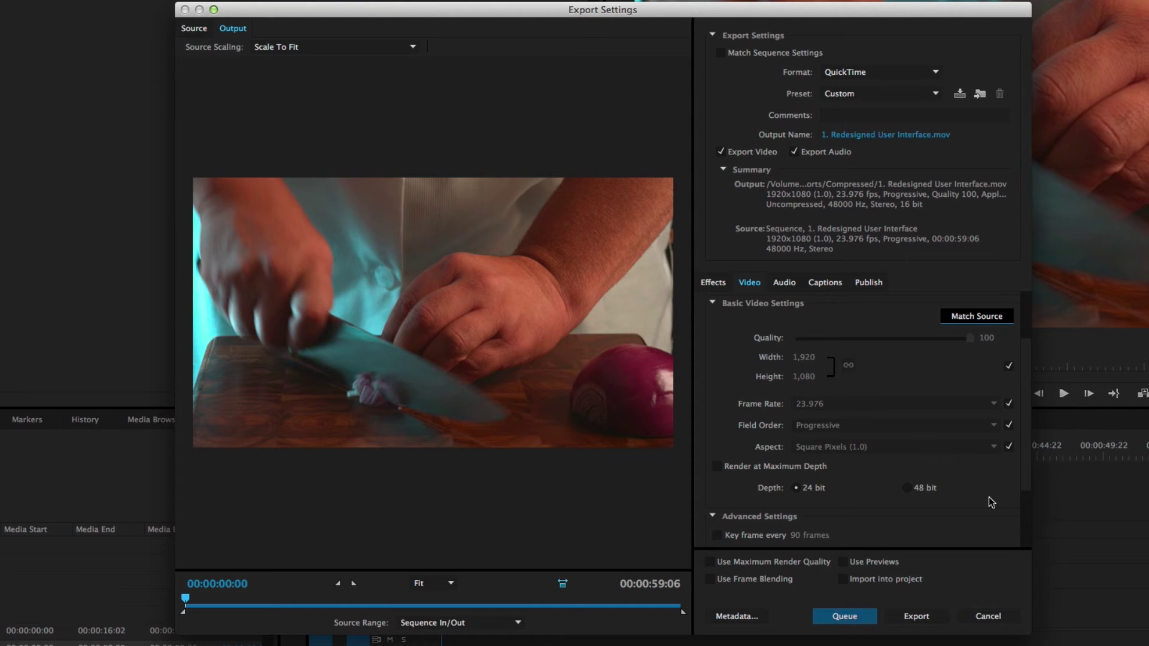
scroll(894, 520, down, 3)
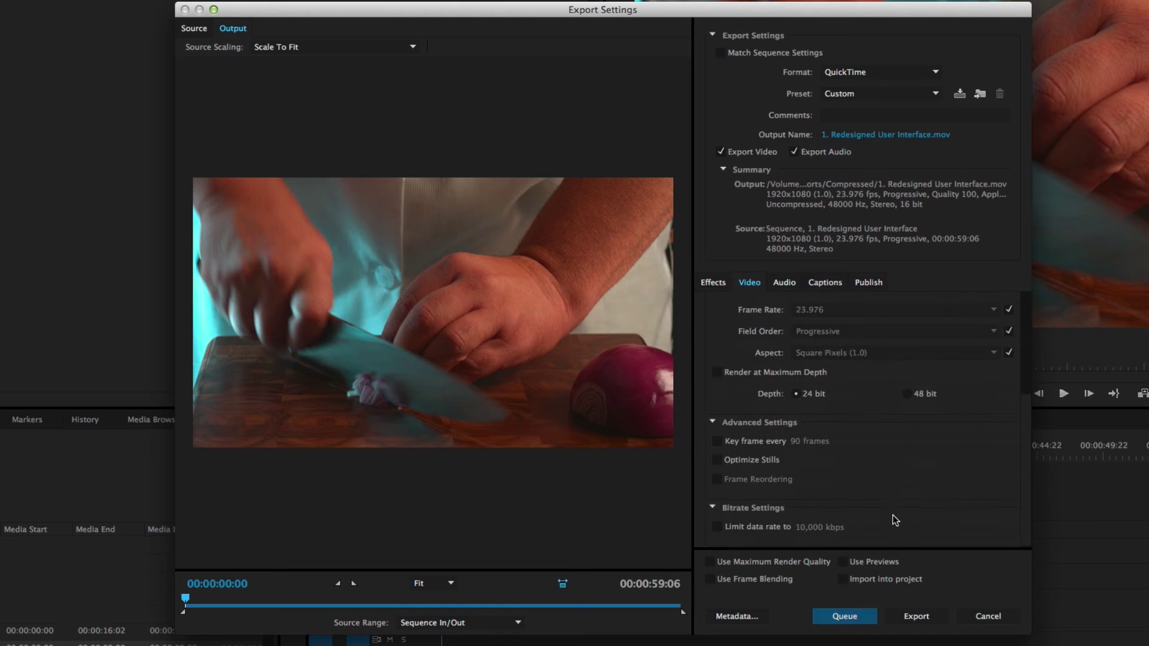
click(785, 283)
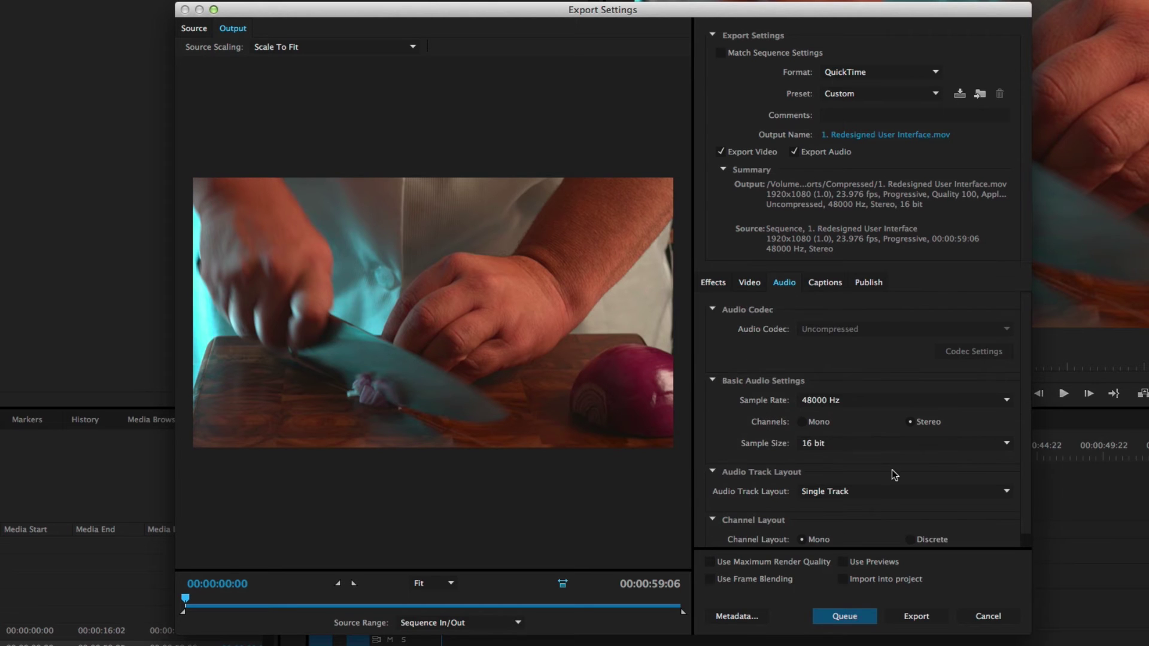
scroll(892, 470, down, 1)
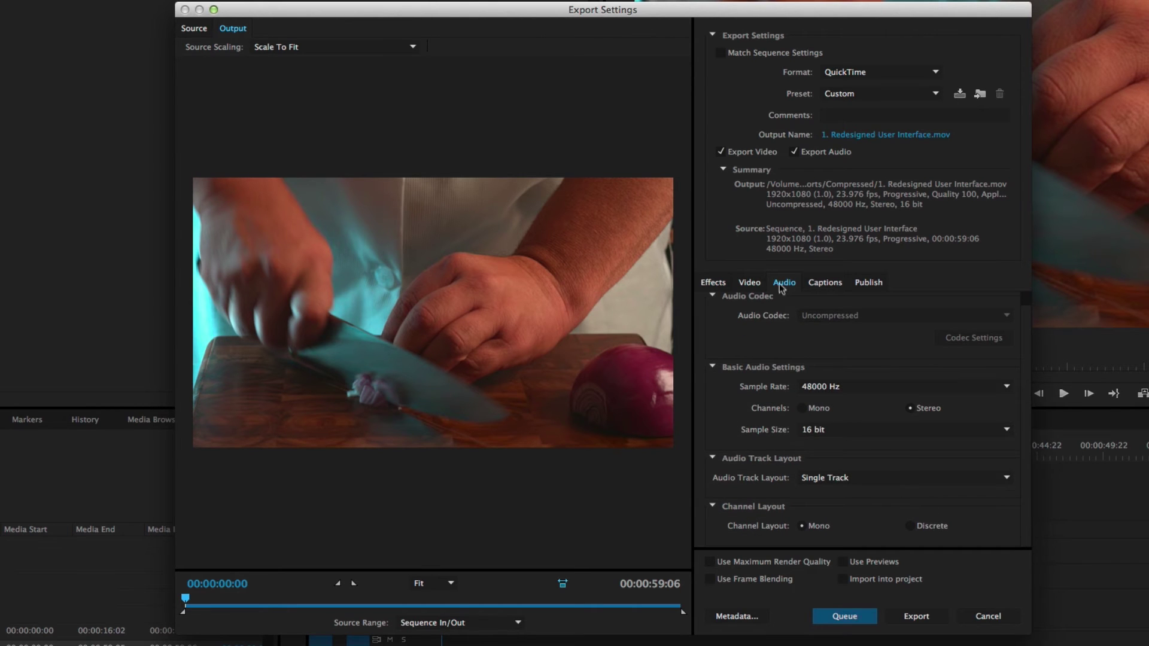
click(754, 284)
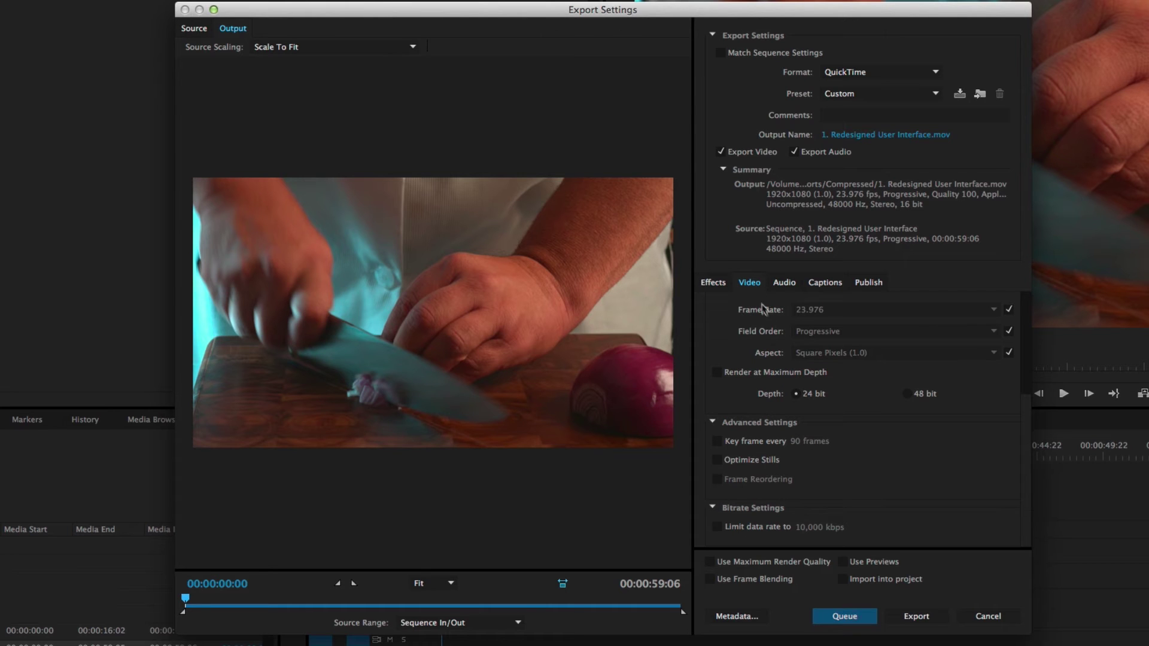
click(961, 94)
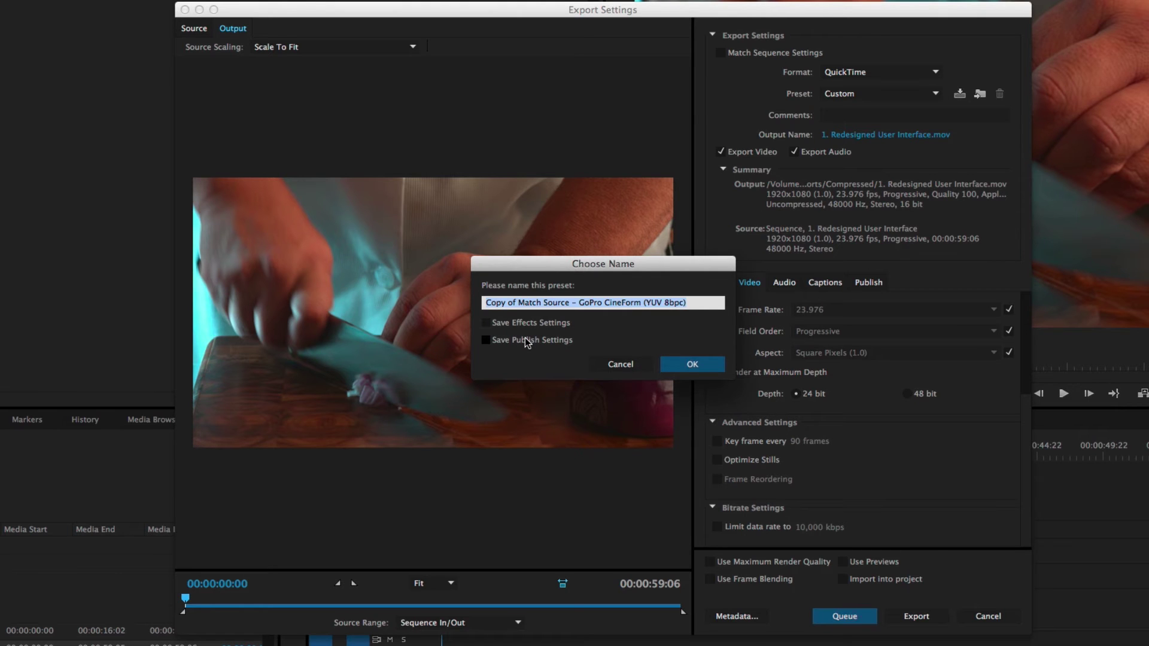
Step: Rename the preset from its 'Copy of… GoPro CineForm' default to 'Match Source – Apple Prores 422' and save it
click(519, 302)
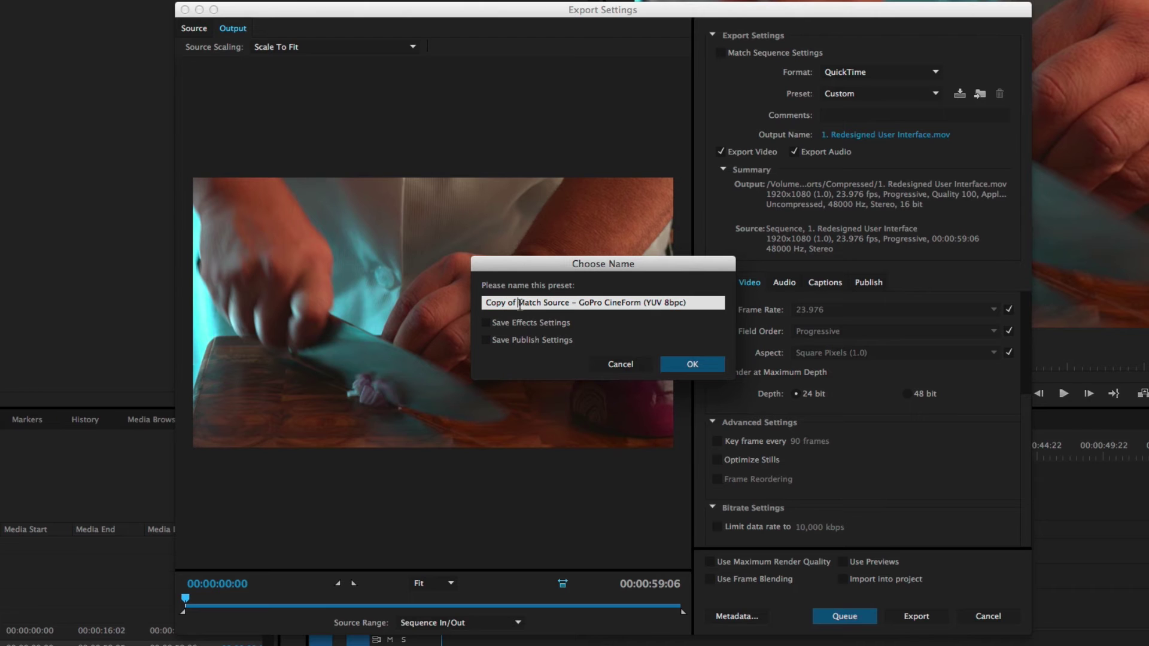
drag(519, 303, 485, 302)
key(BackSpace)
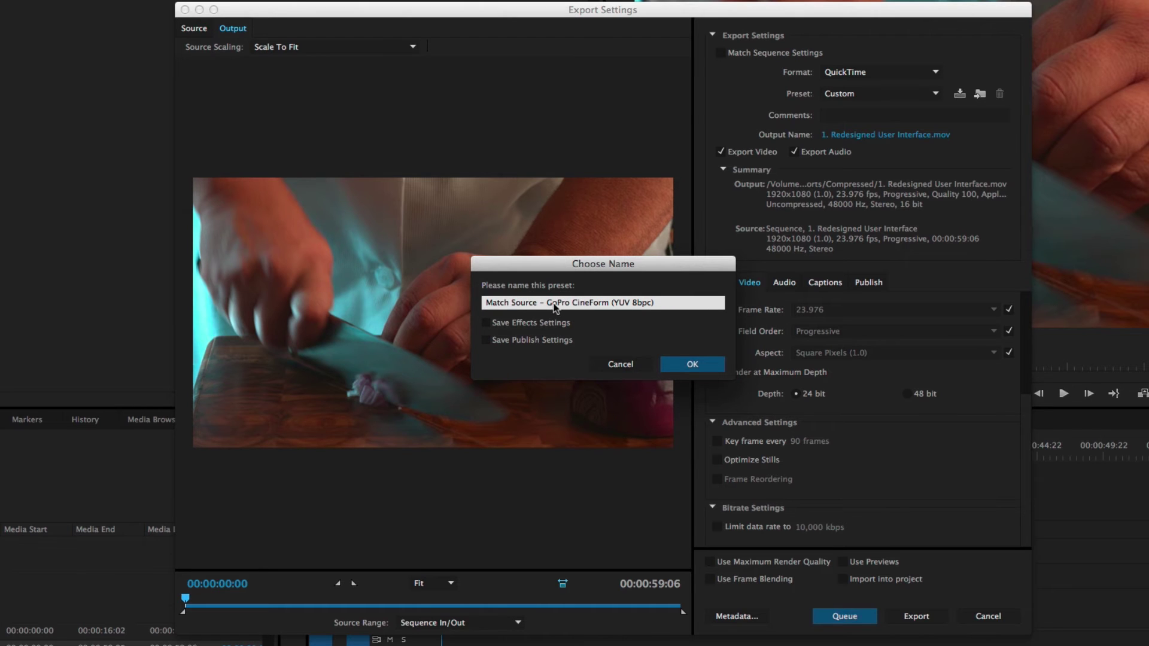
drag(548, 303, 778, 311)
text(Apple)
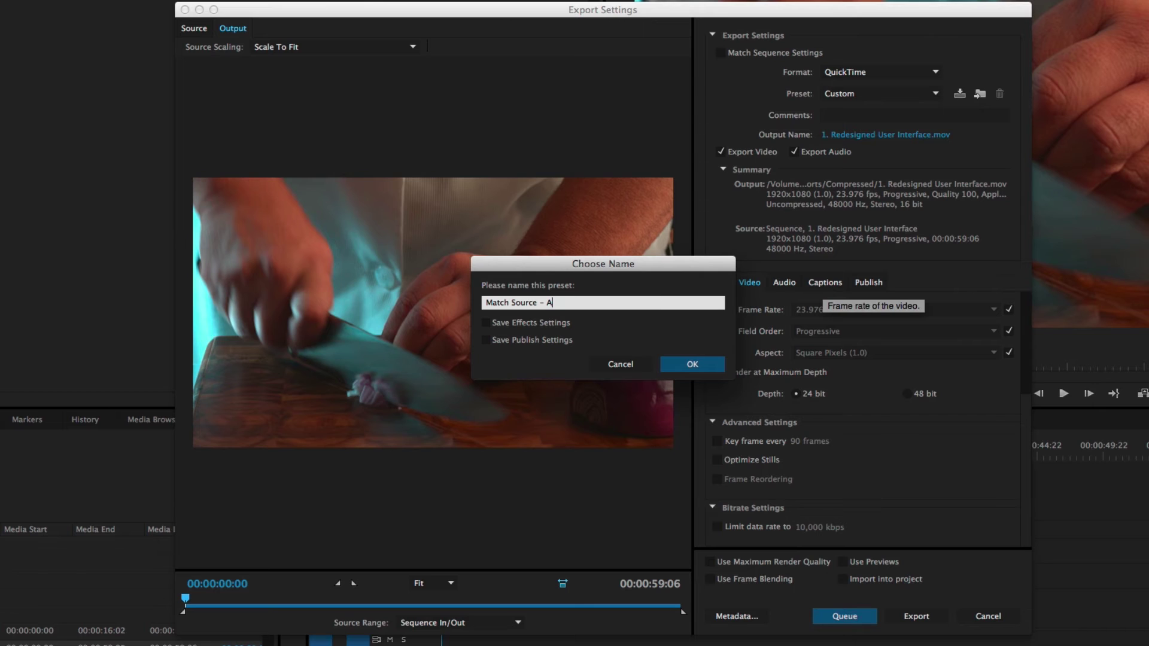
text( Prores 422)
click(700, 366)
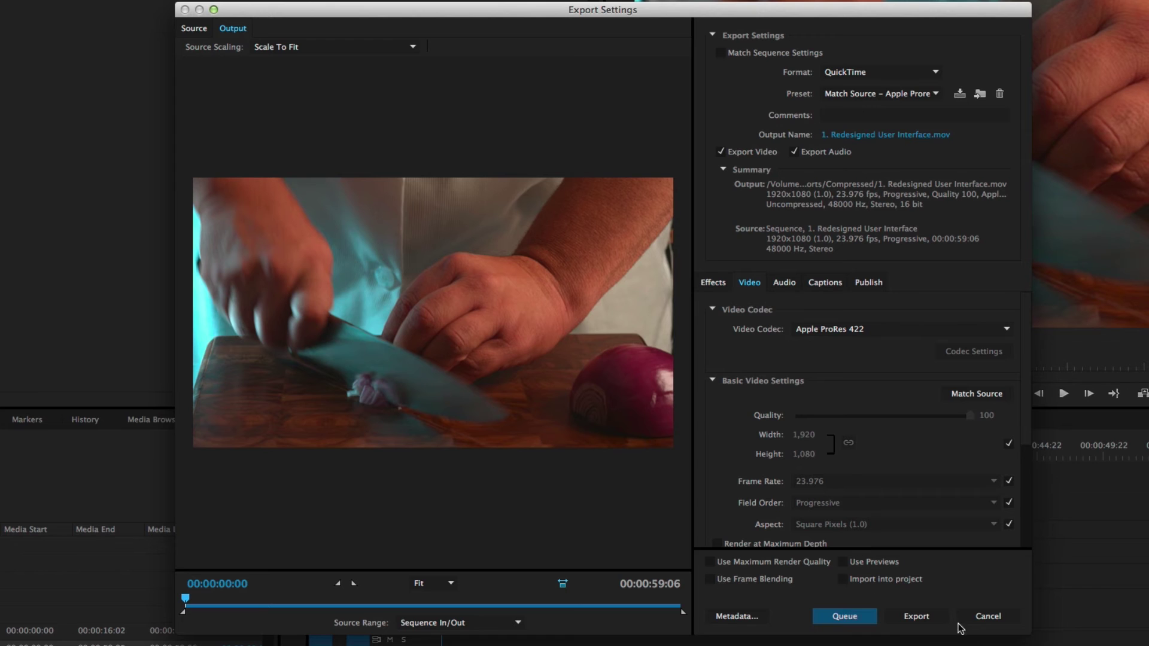
Step: Select the Match Source – Apple Prores 422 user preset and scroll through its Preset Settings
click(855, 94)
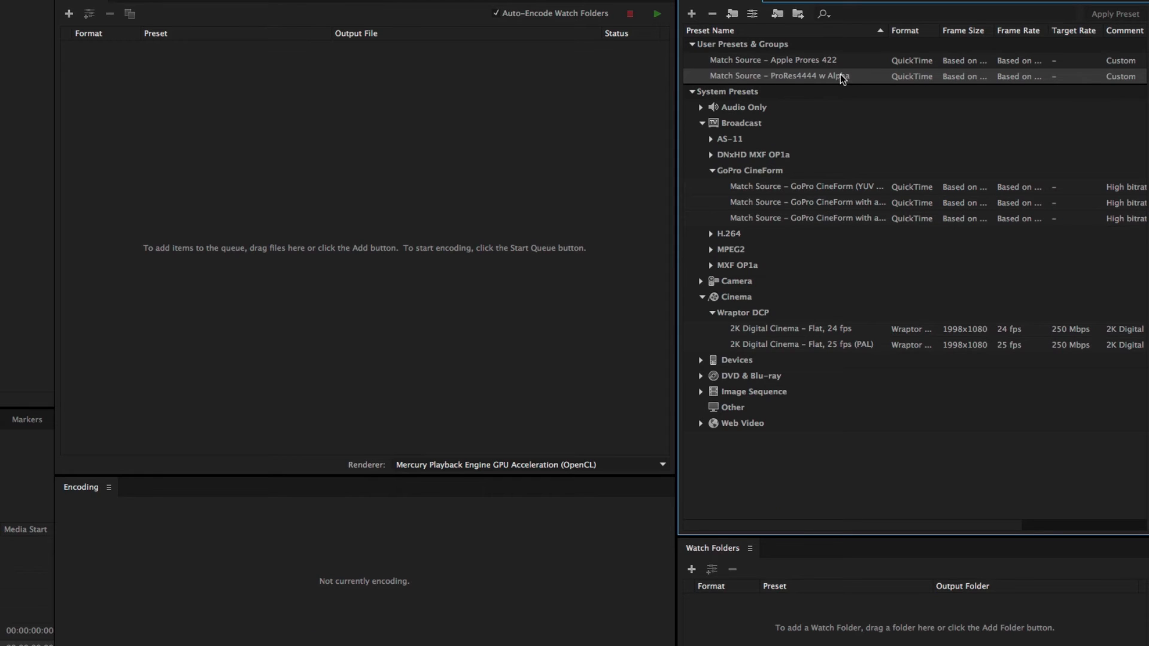
click(814, 60)
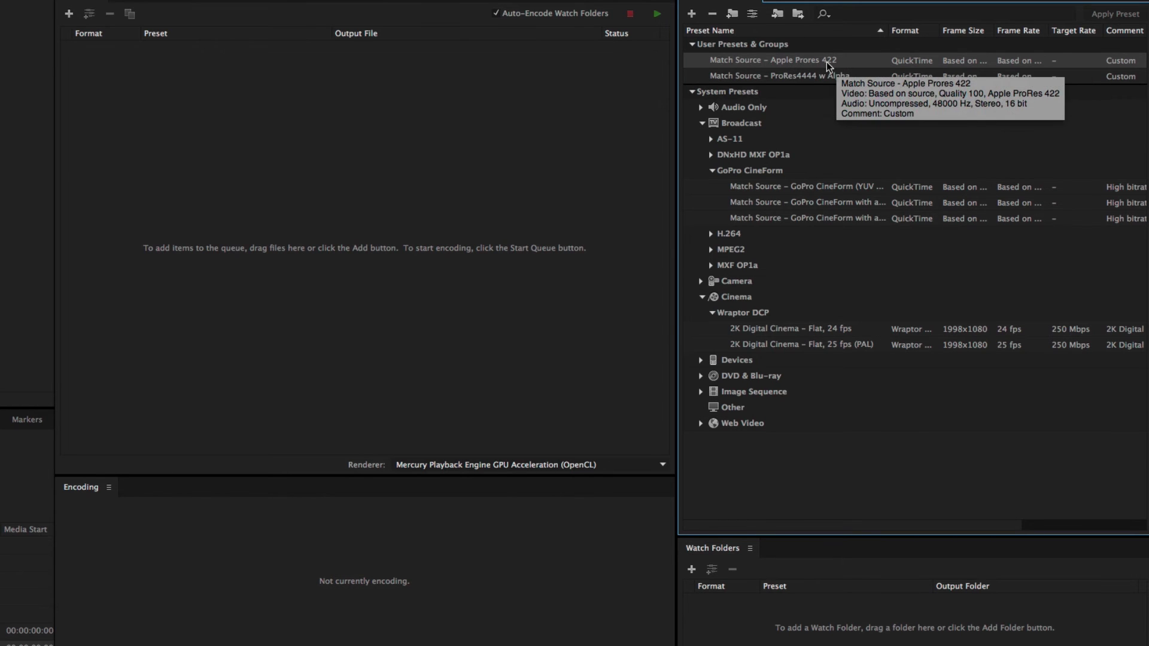
right_click(845, 66)
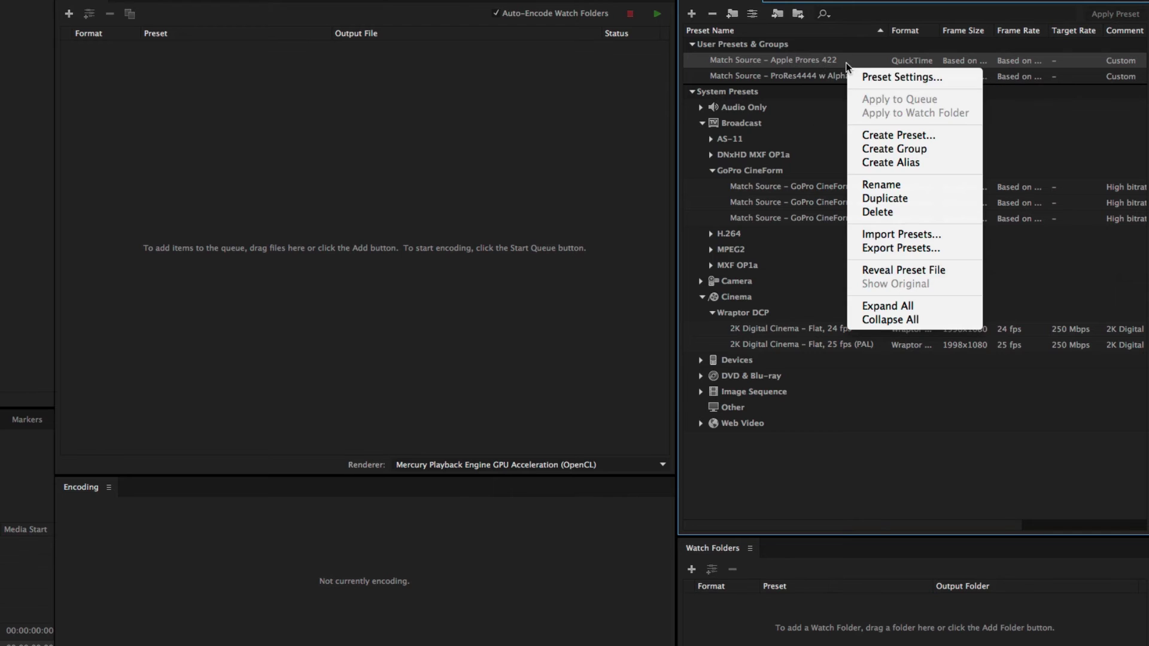
click(875, 77)
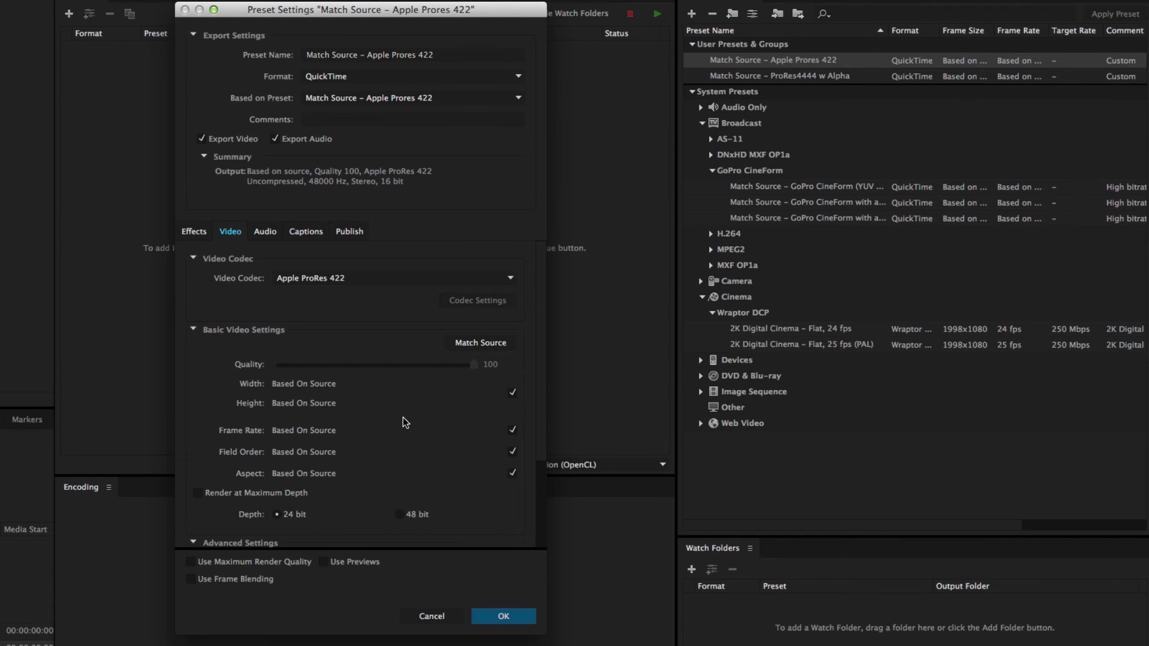
scroll(404, 423, down, 3)
scroll(443, 424, up, 3)
scroll(450, 425, down, 1)
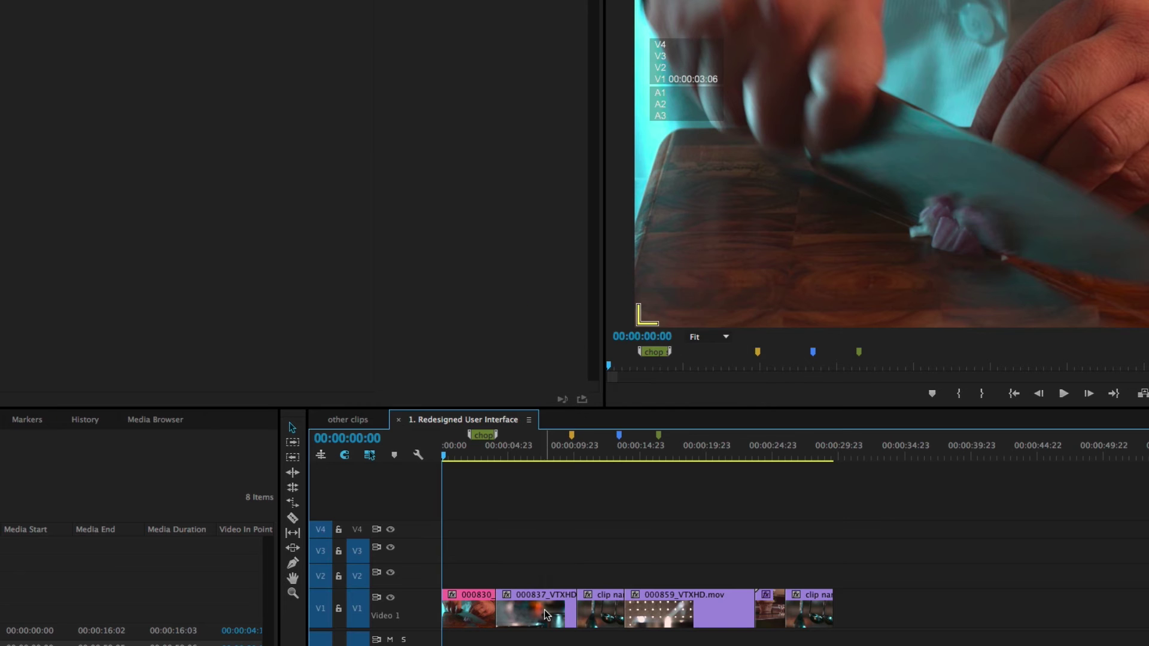
Step: Bring up Render and Replace for the selected timeline clip from its context menu
right_click(589, 558)
click(628, 369)
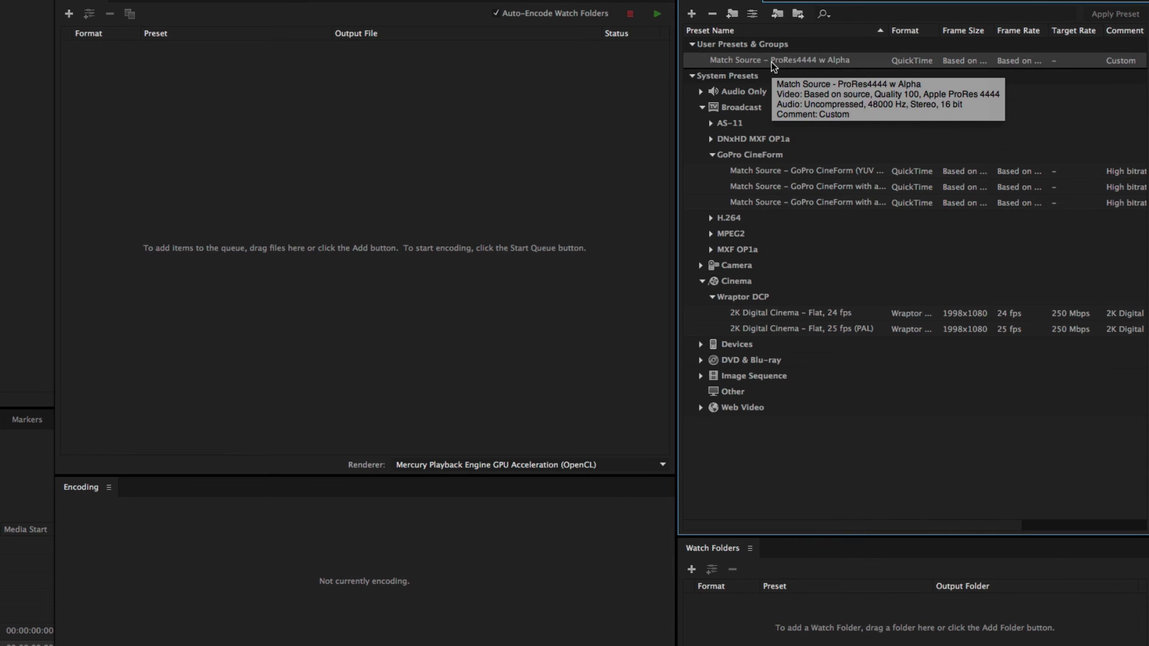
right_click(866, 63)
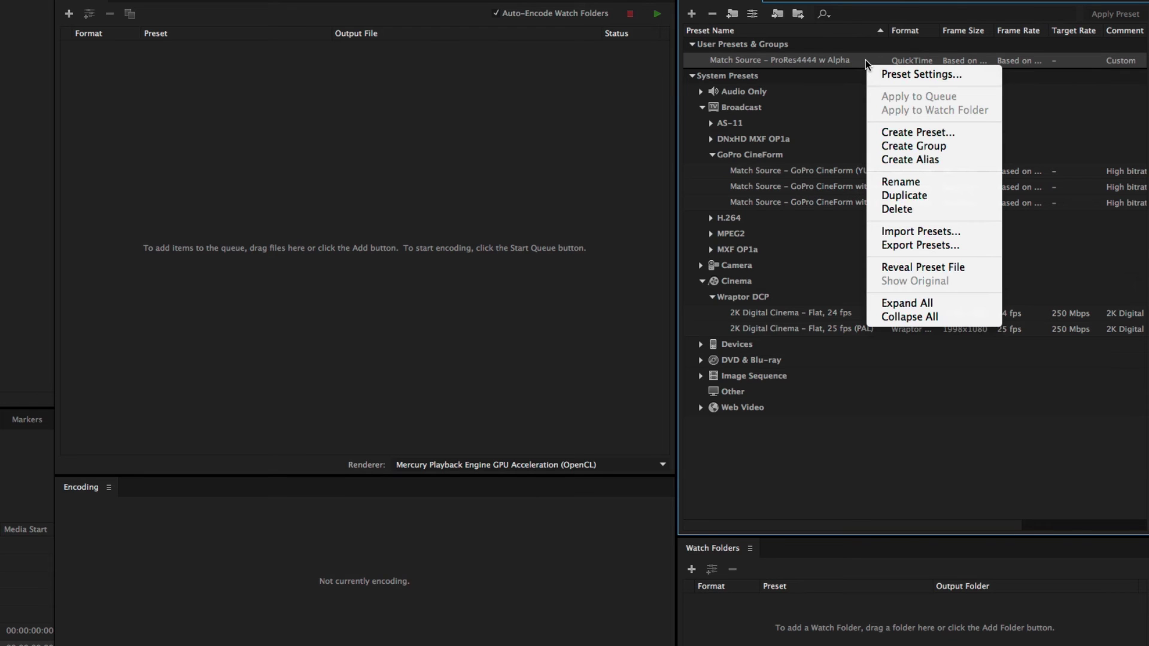
key(Escape)
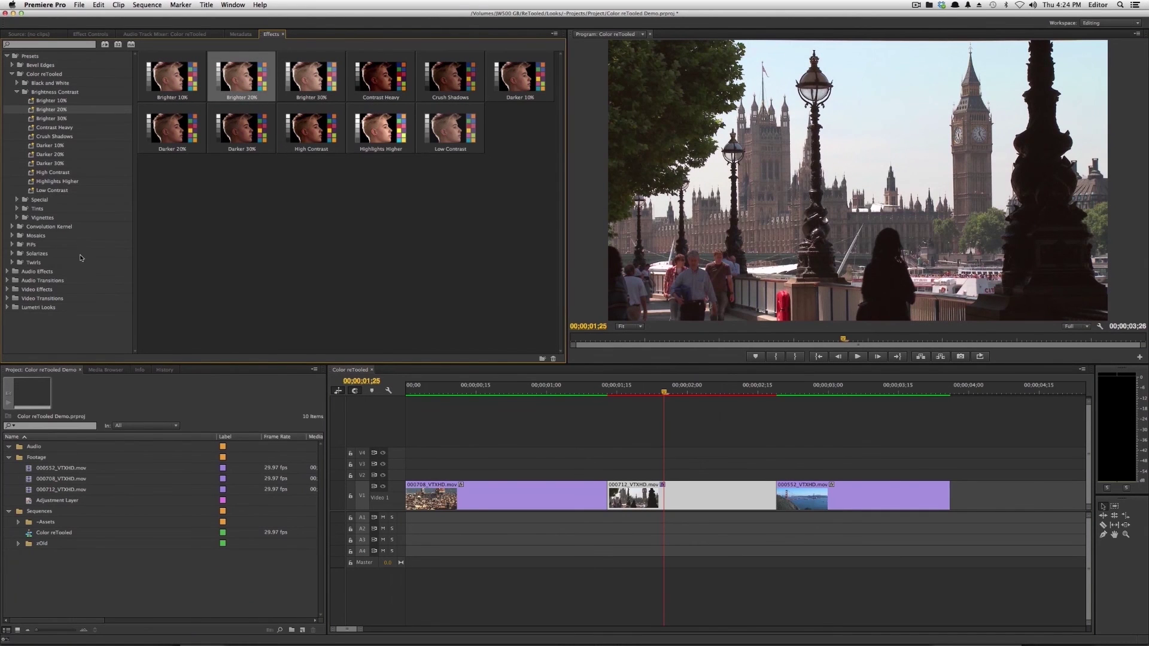
Step: Browse the Vignettes looks, previewing Vignette Oval 60%, then show the Tints looks
click(73, 229)
click(17, 217)
click(503, 86)
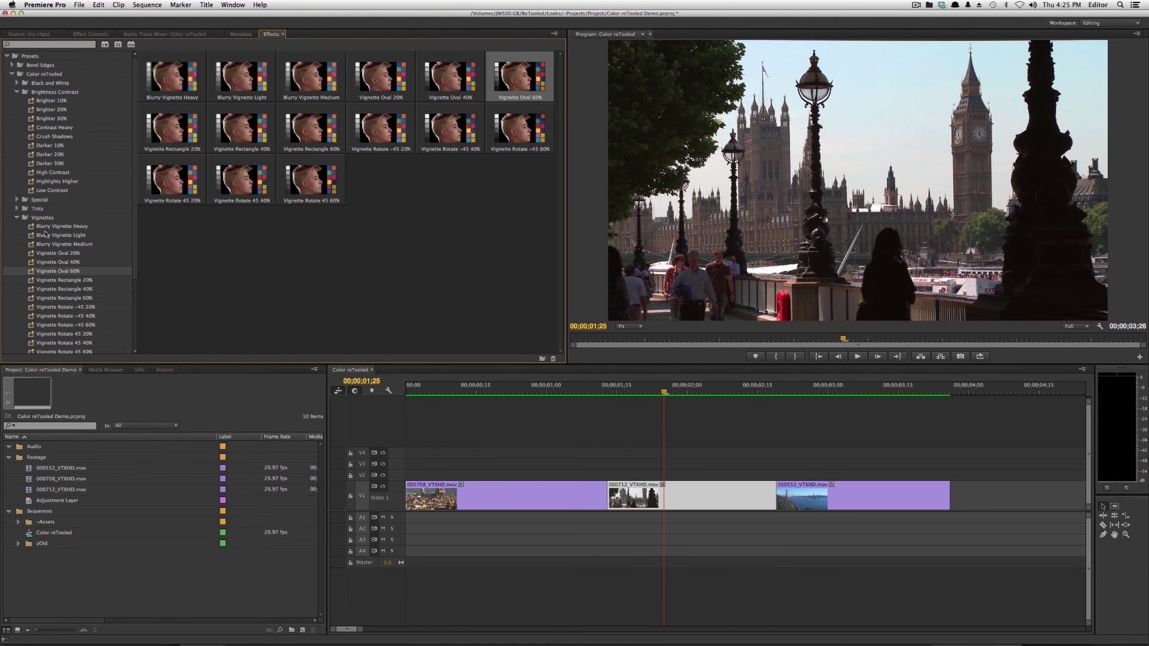
click(37, 208)
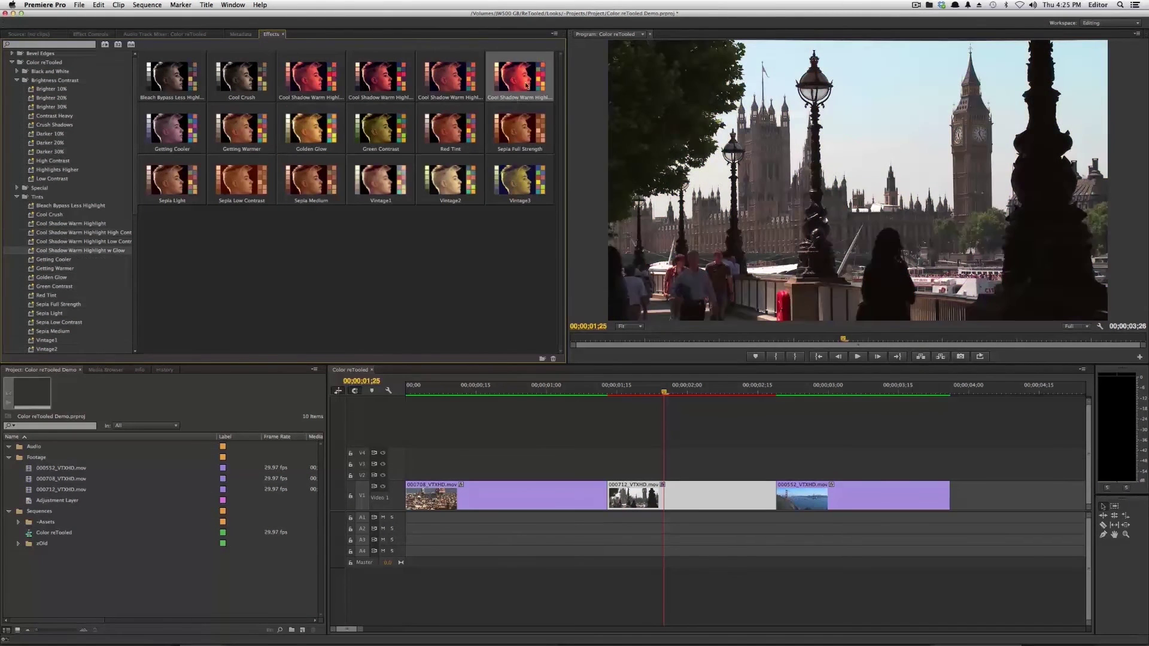
Step: Place an Adjustment Layer on track V3 above the clips and check it at the Golden Gate shot
drag(57, 500, 459, 451)
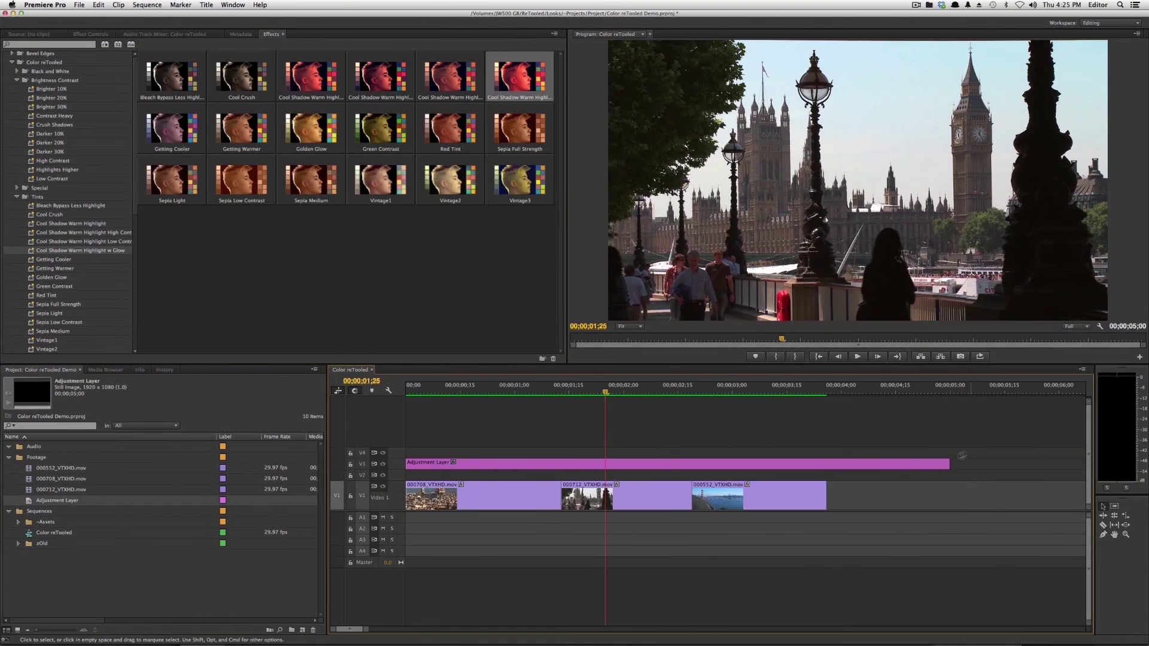
drag(459, 452, 458, 463)
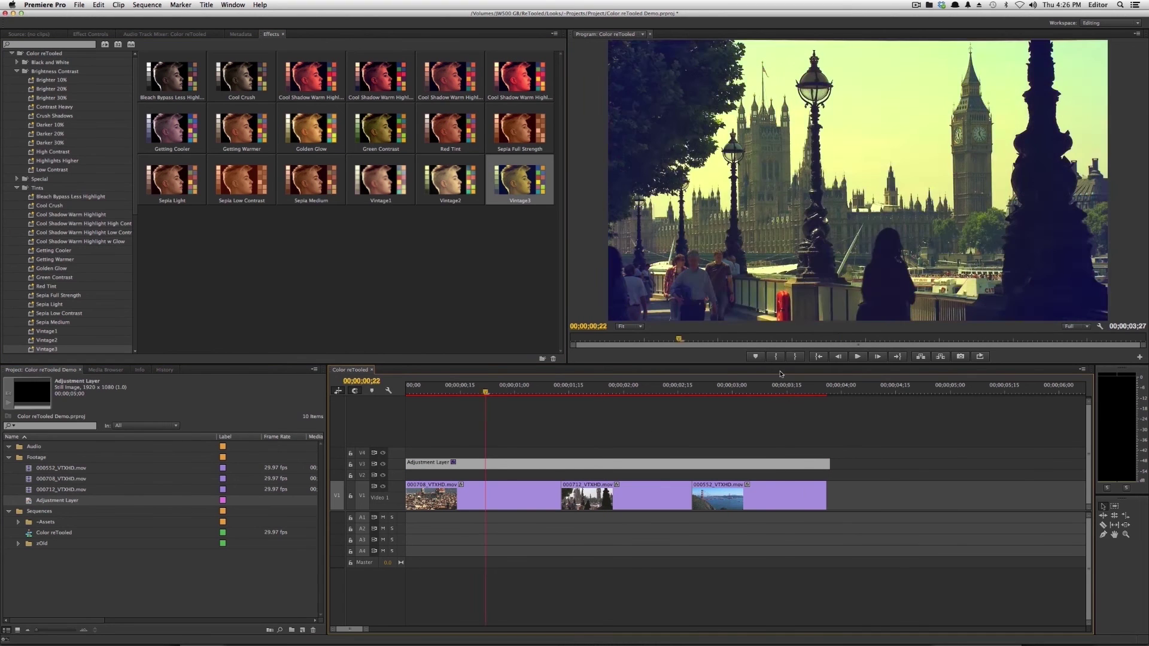
click(784, 390)
double_click(394, 464)
click(388, 390)
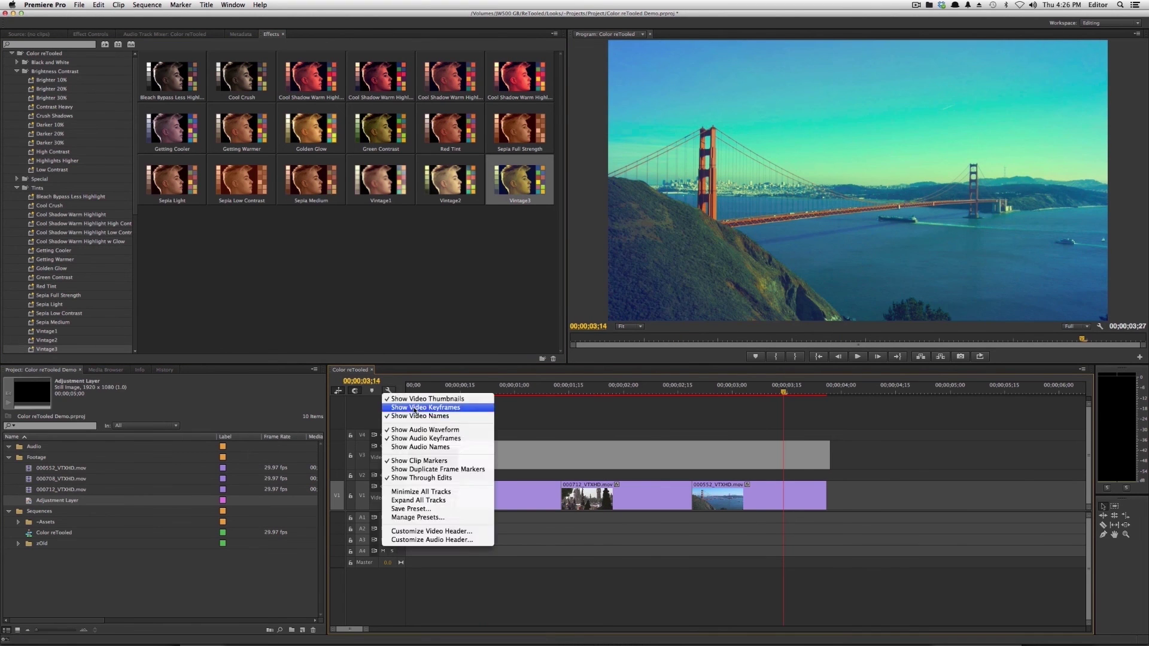
click(449, 464)
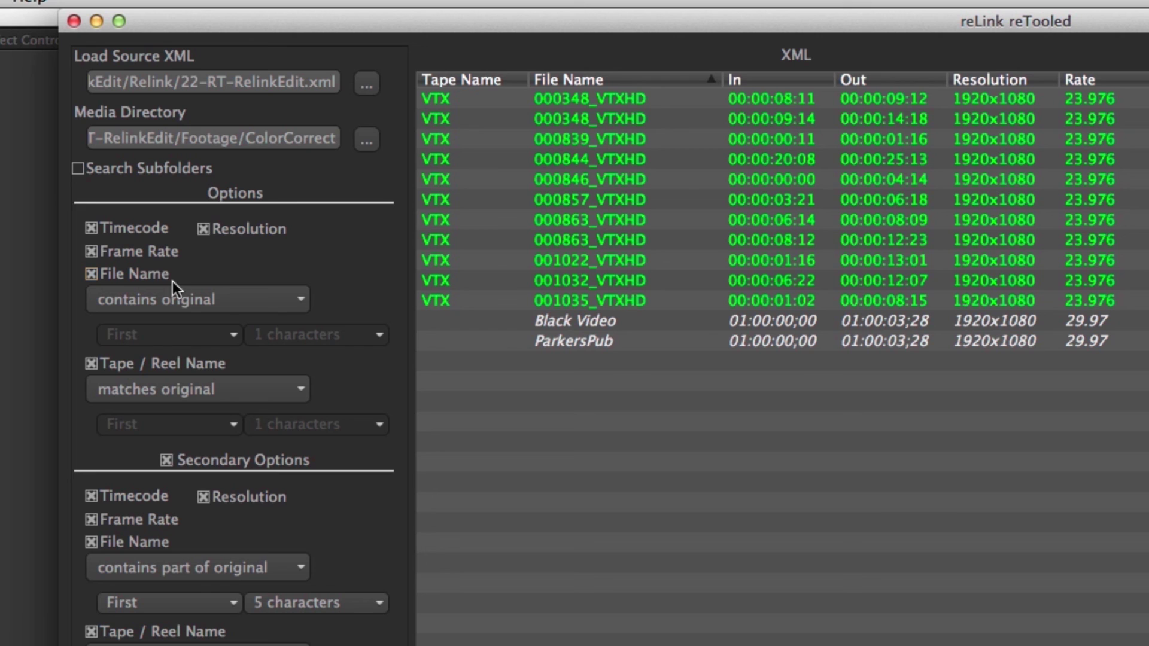
Step: Keep 'contains original' file-name and 'matches original' tape-name matching, set prefix 'relinked', and save the XML
click(192, 304)
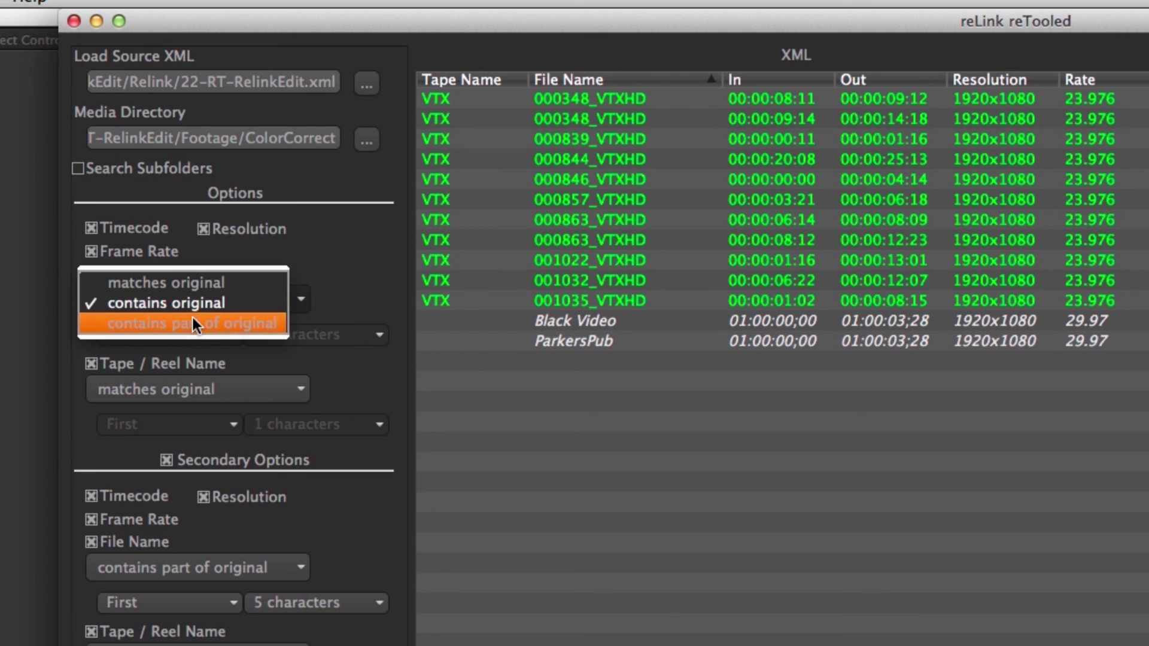
click(378, 274)
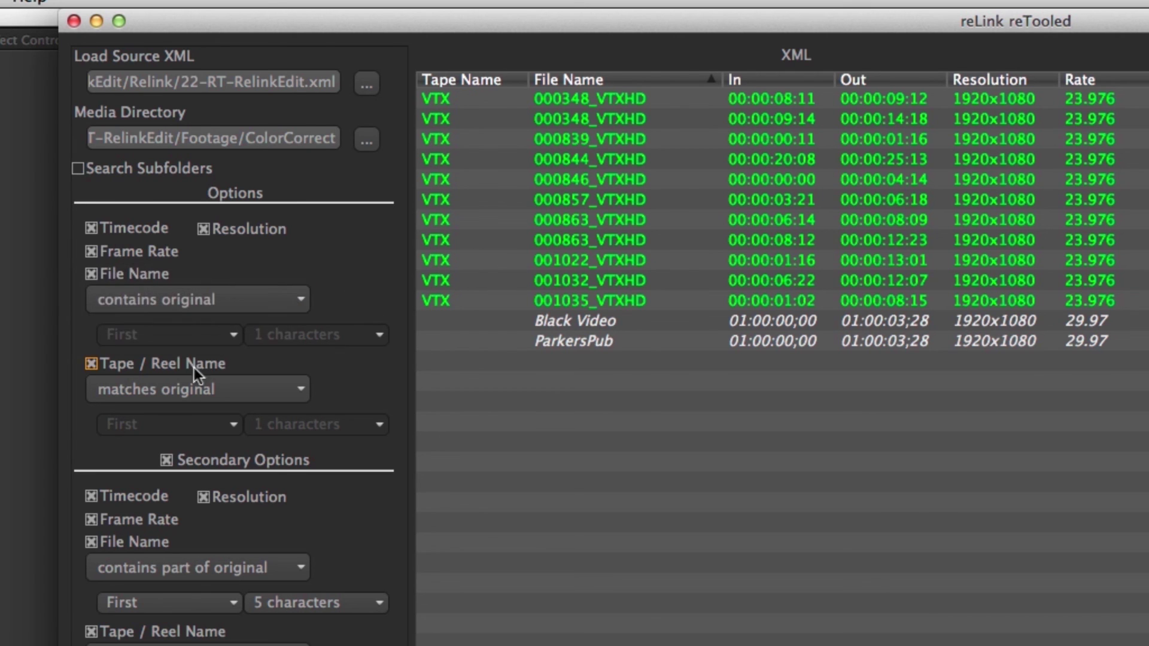
click(257, 392)
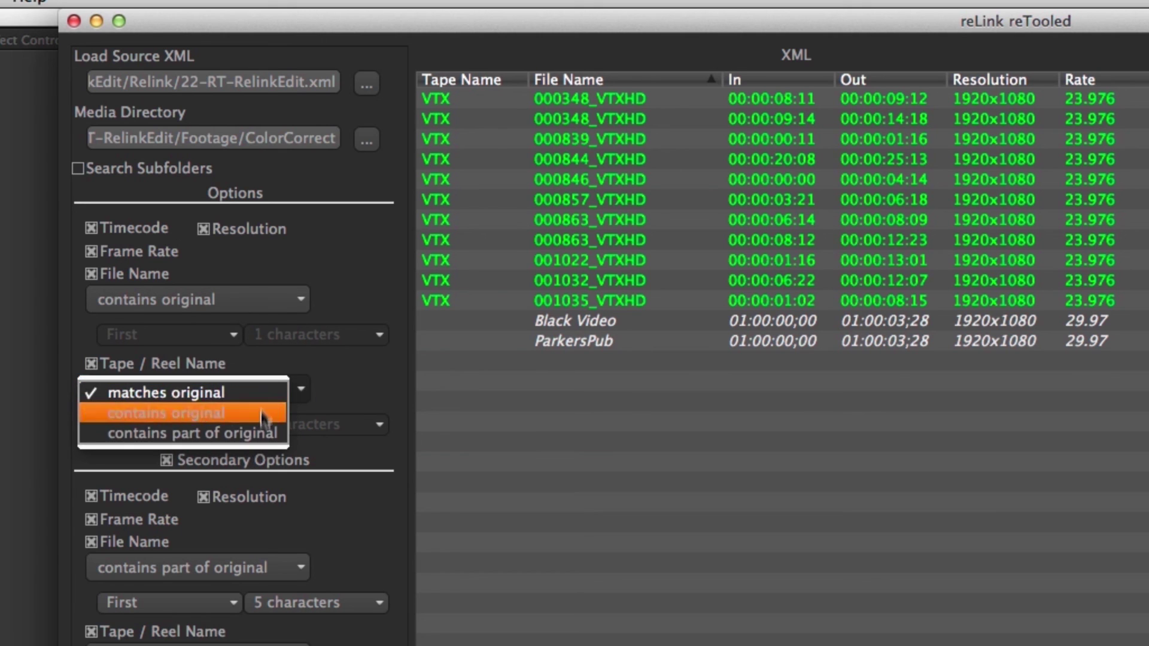
click(334, 392)
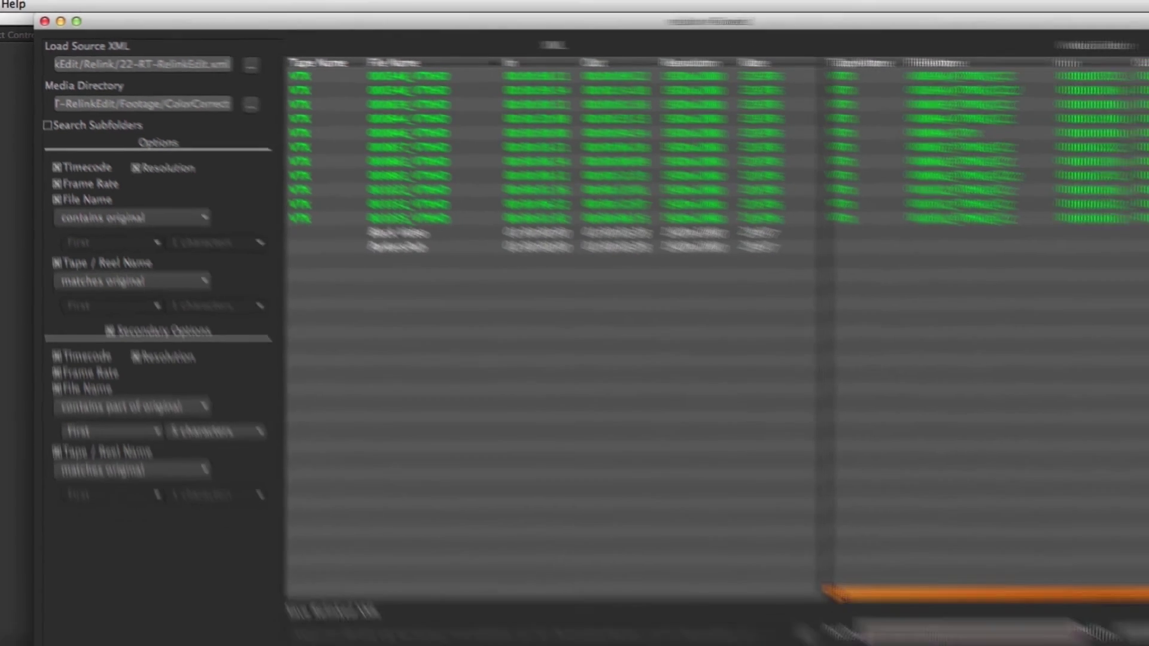
text(relinked)
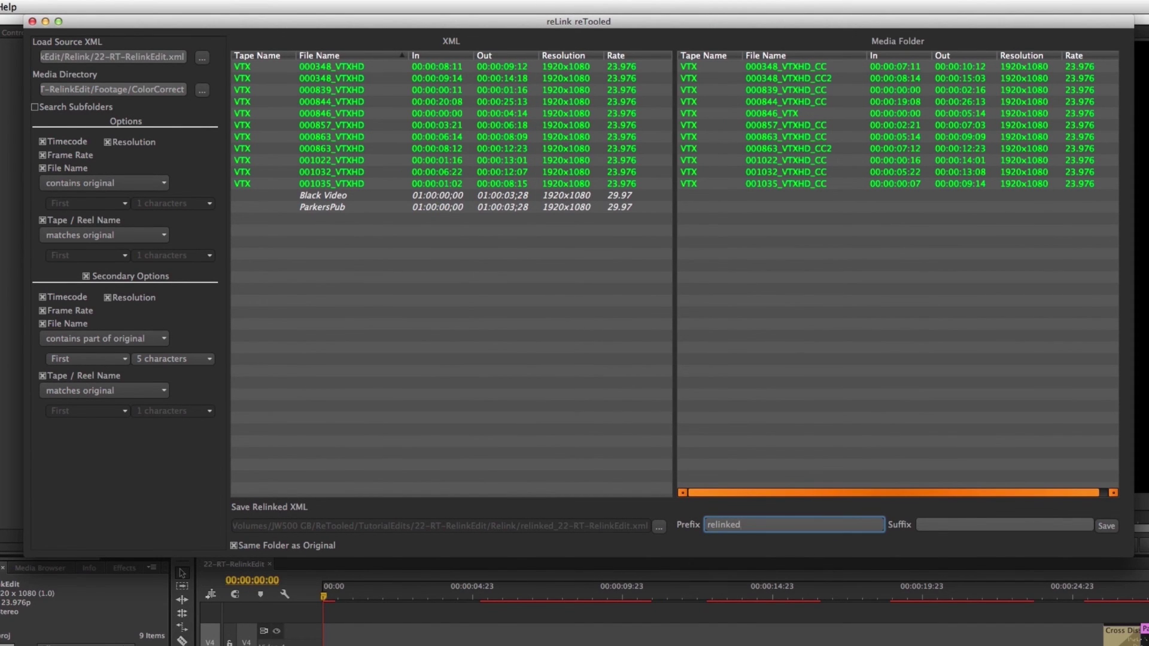
click(1106, 526)
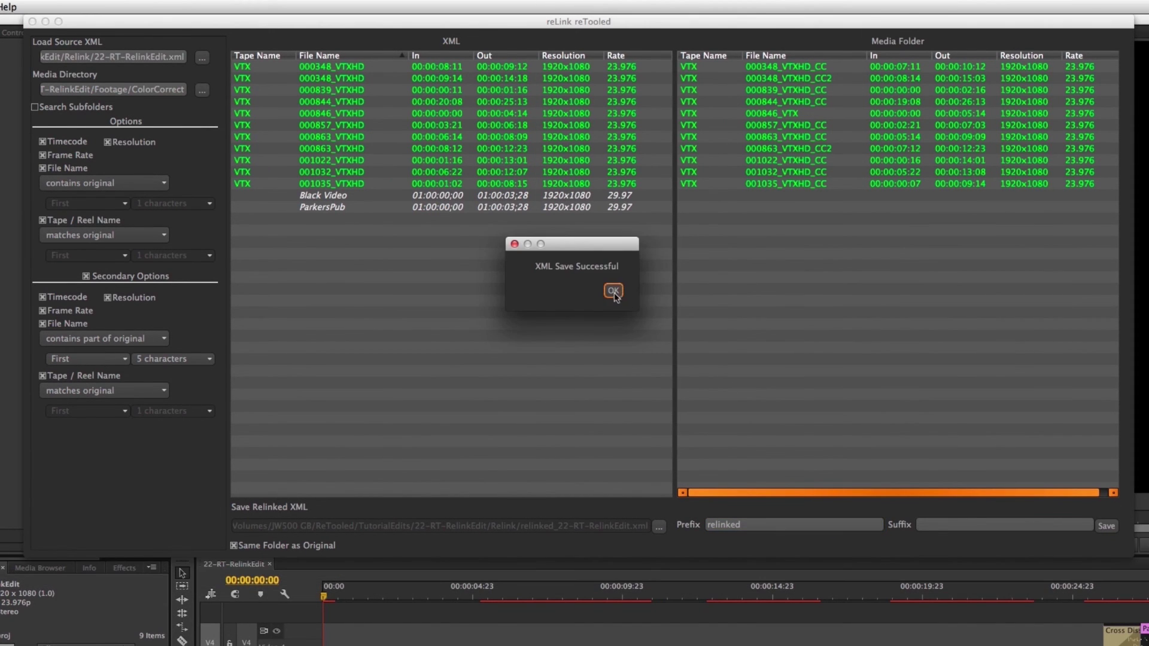